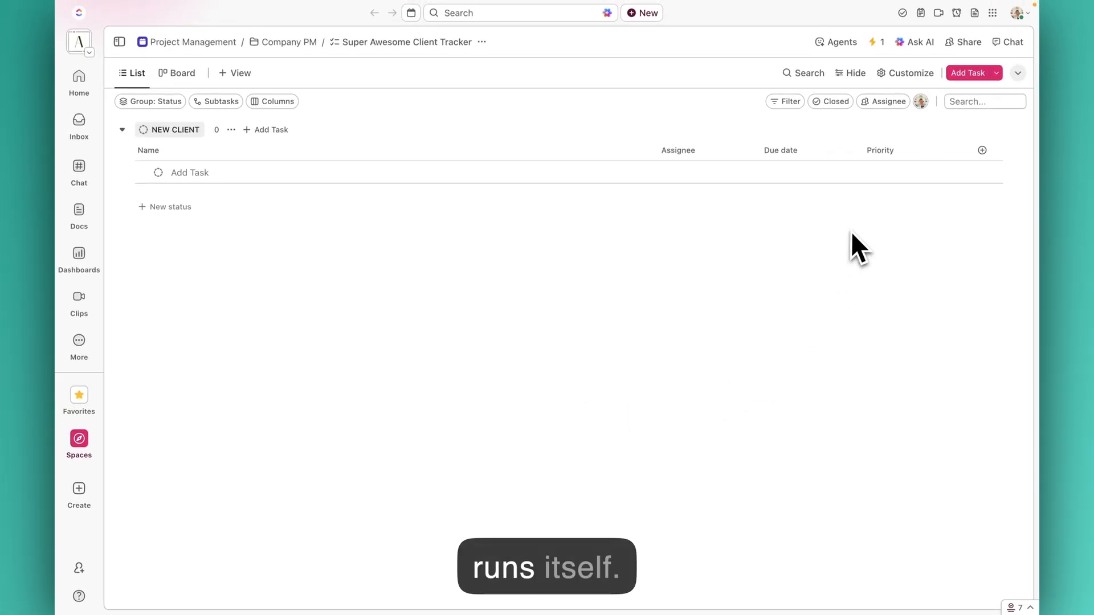
- Open Automations and set the trigger to Status changes, to the ONBOARDING STARTED status
click(876, 42)
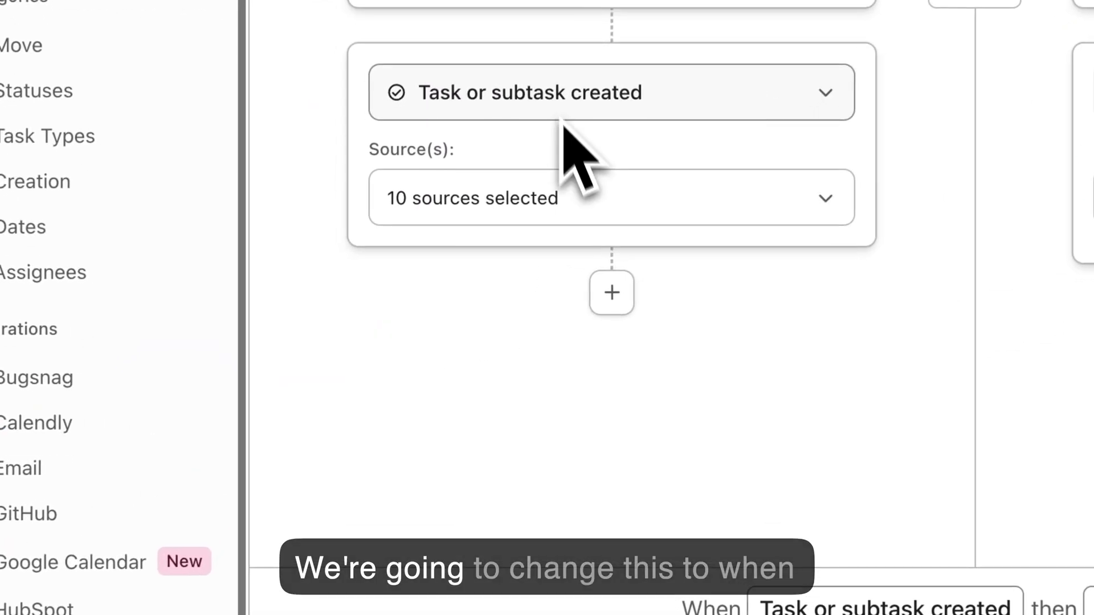
click(563, 117)
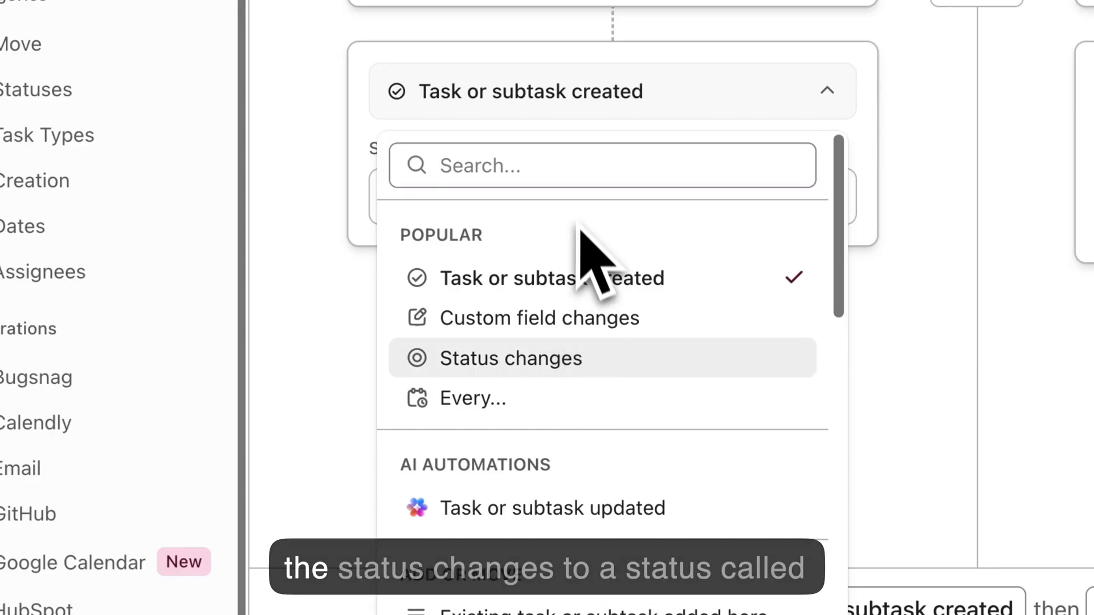
click(562, 359)
click(581, 305)
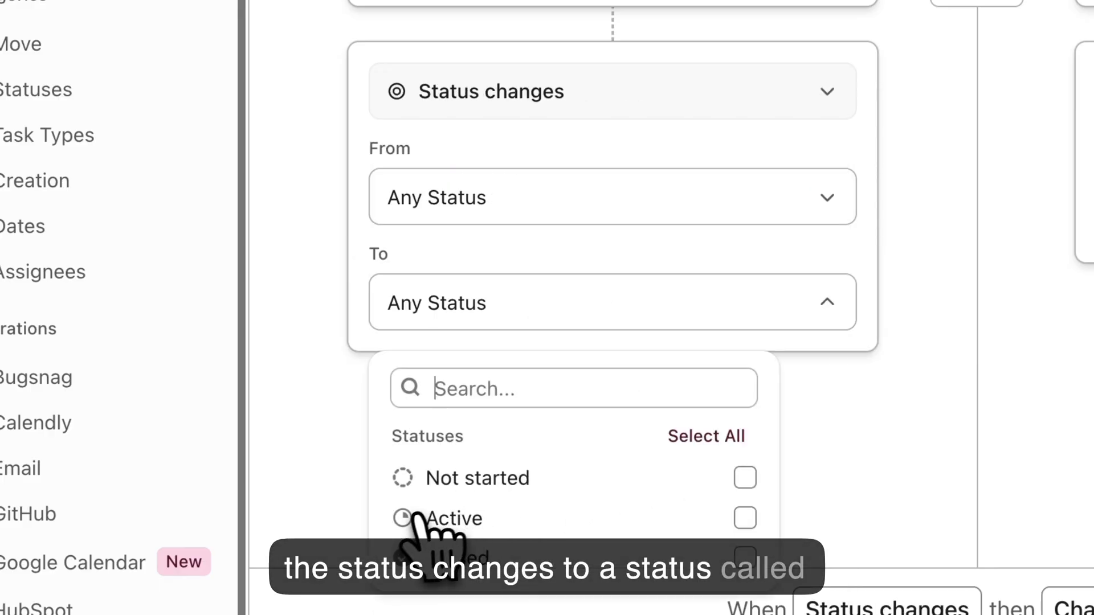
click(521, 518)
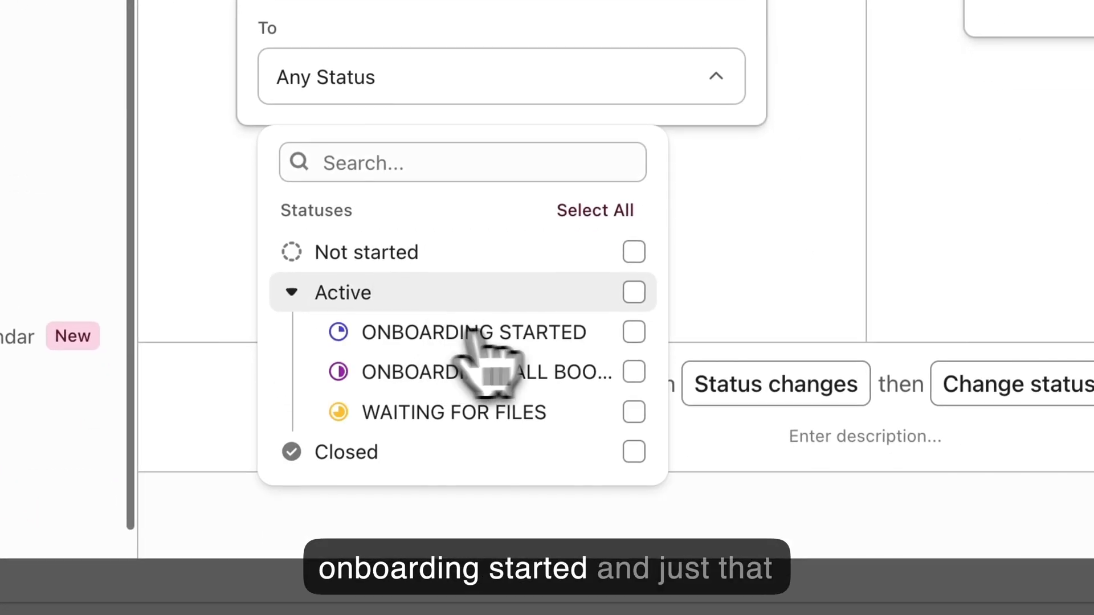
click(649, 332)
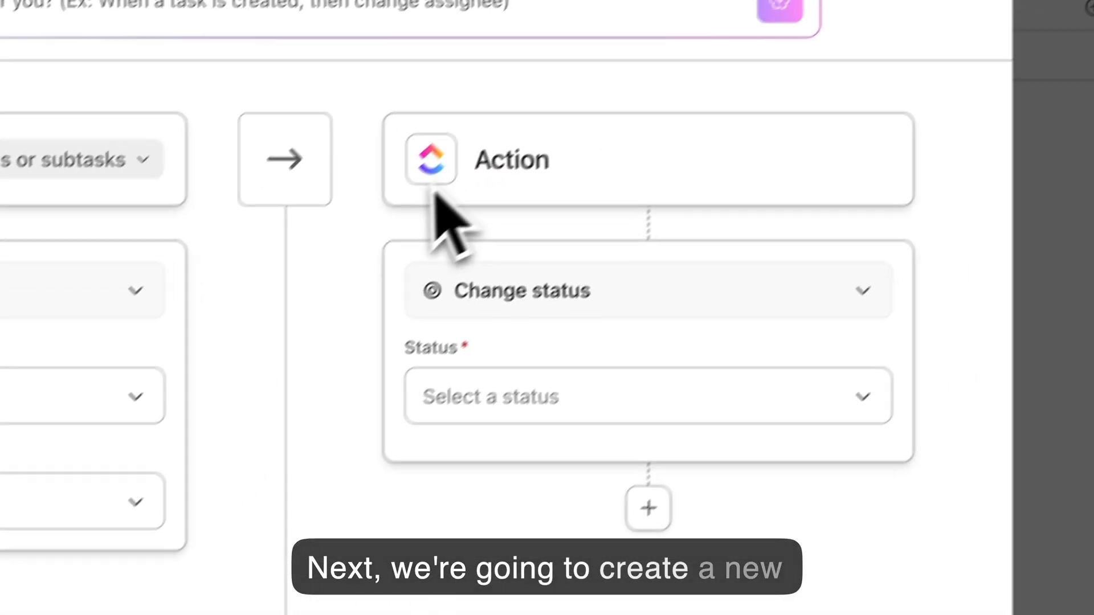
- Change the action step from Change status to Create a task
double_click(657, 226)
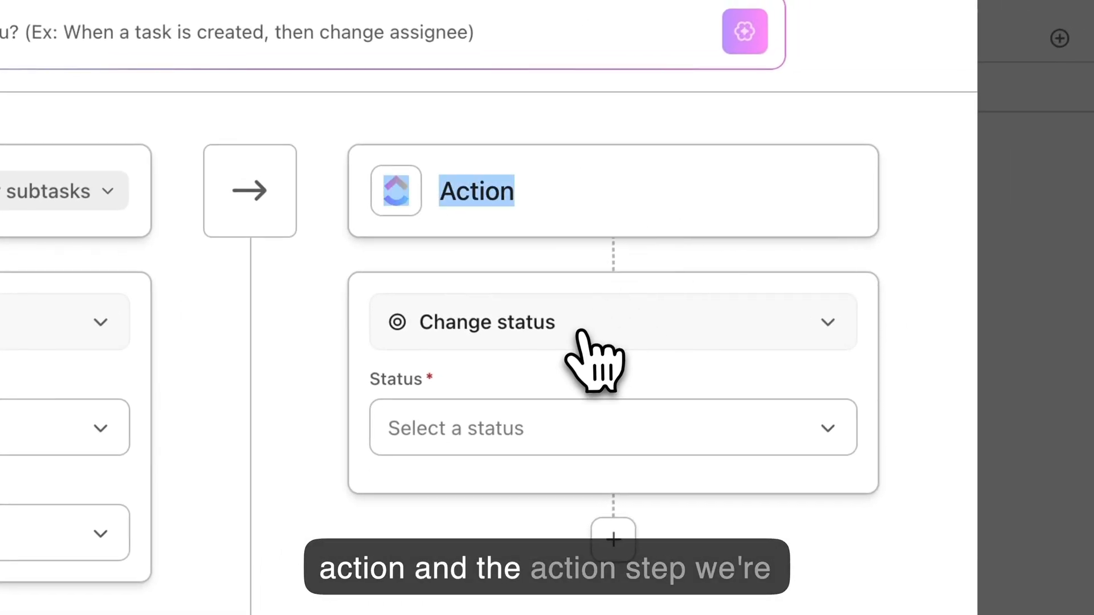
click(506, 415)
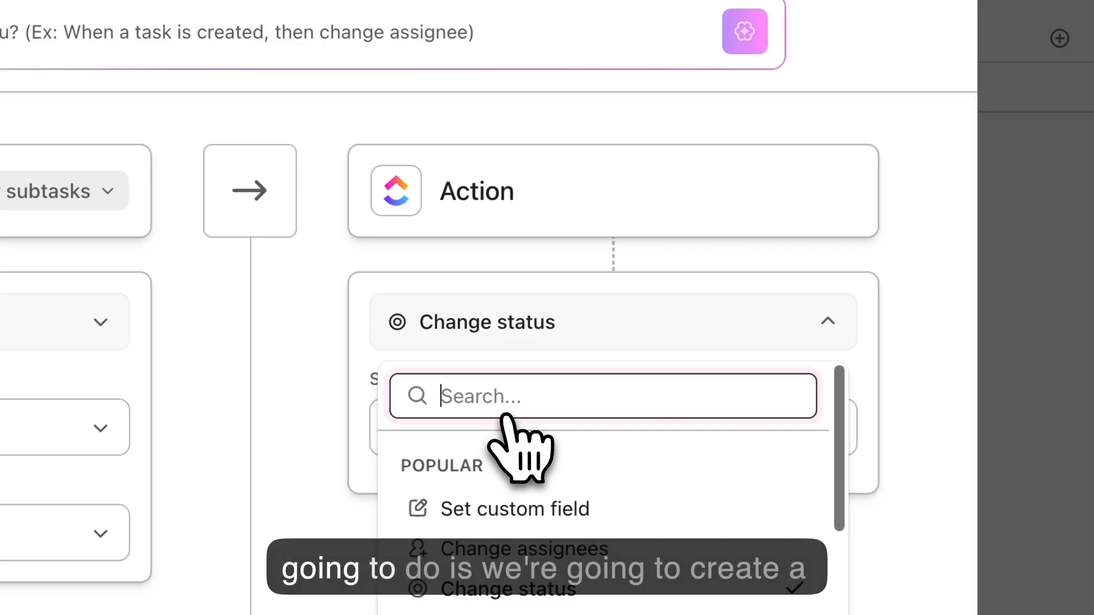
text(task)
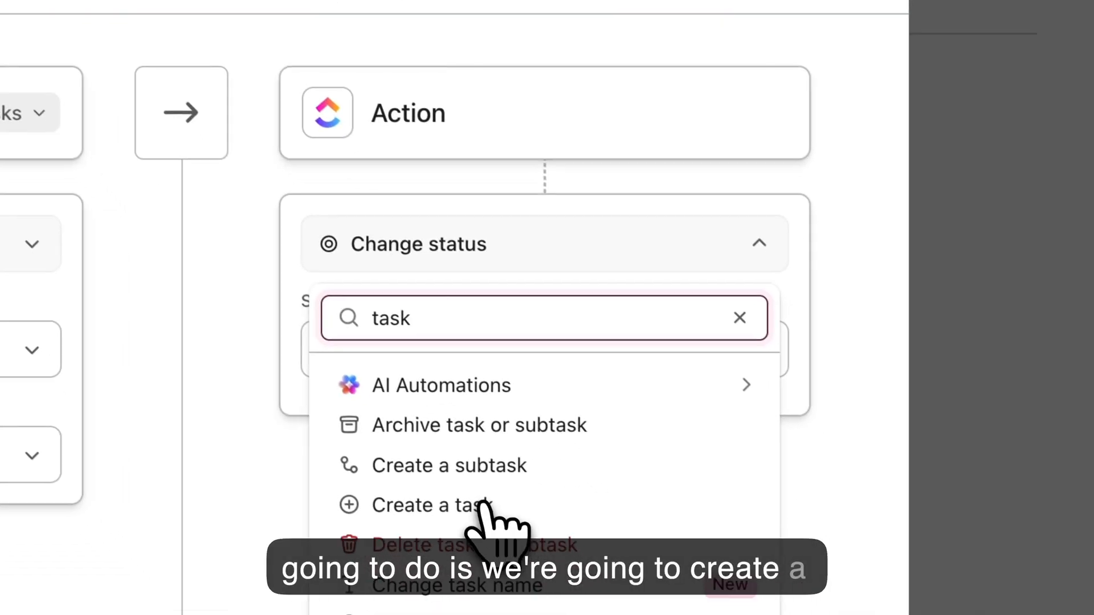
click(556, 583)
scroll(664, 322, down, 5)
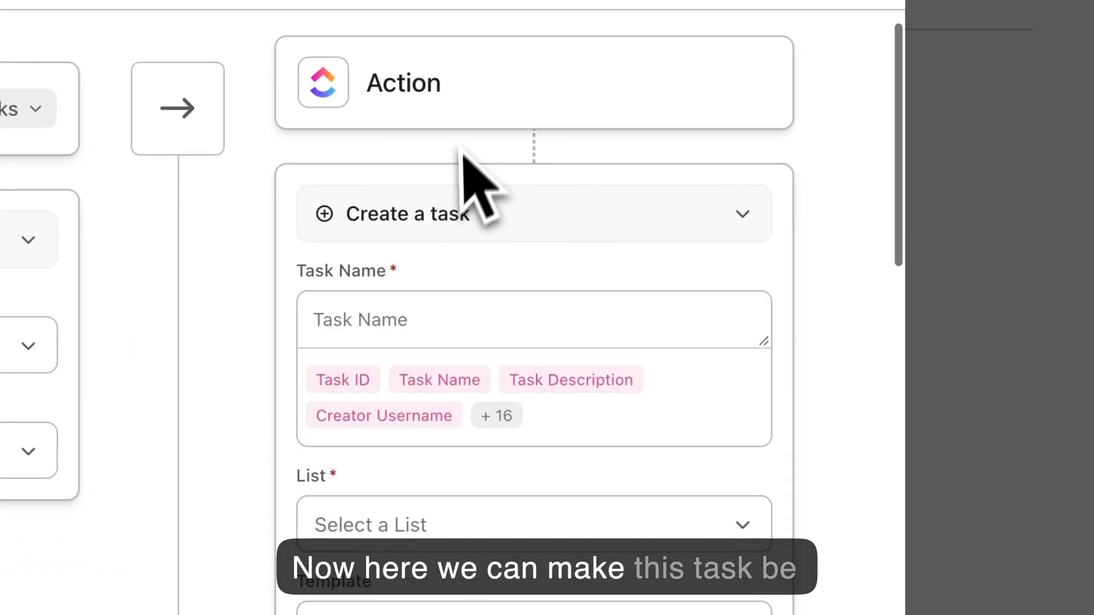
scroll(606, 191, up, 1)
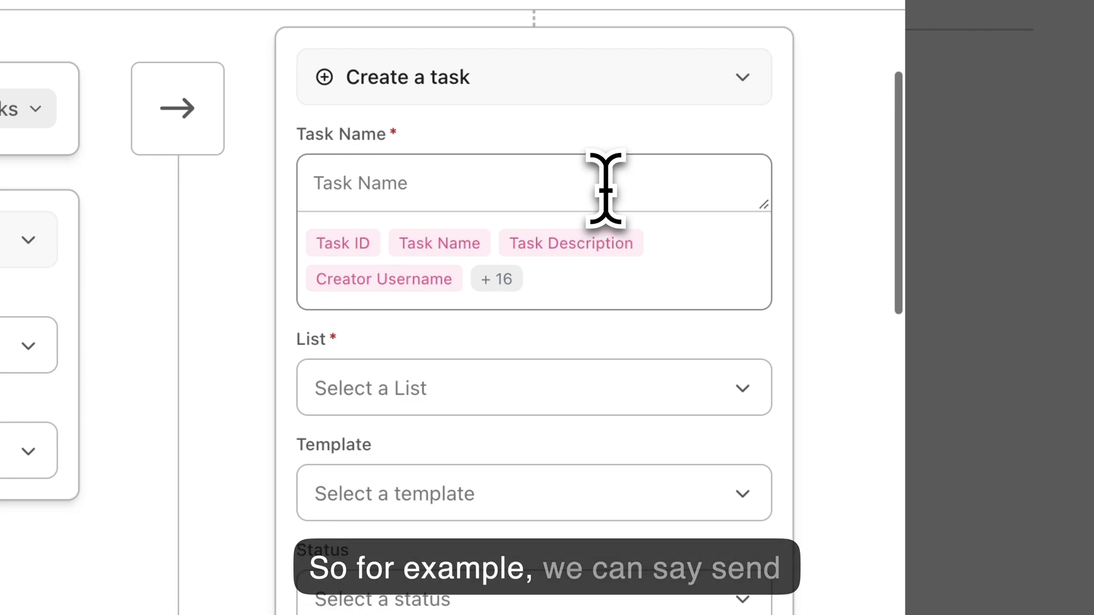
- Name the new task Send welcome email and set its list to Super Awesome Client Tracker
click(606, 189)
text(Send welcome email)
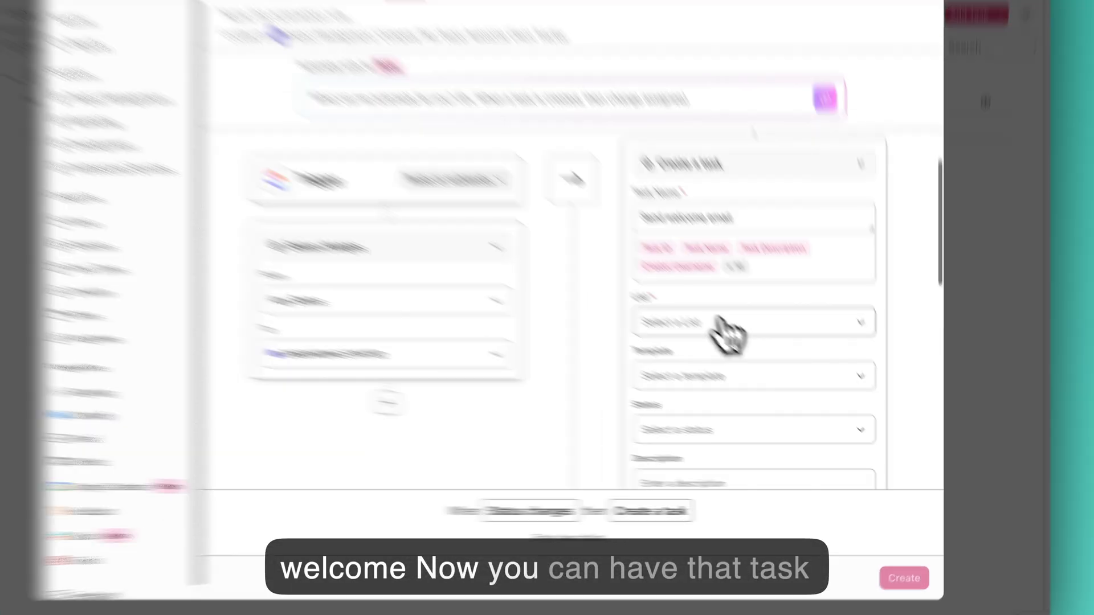
click(746, 342)
text(supe)
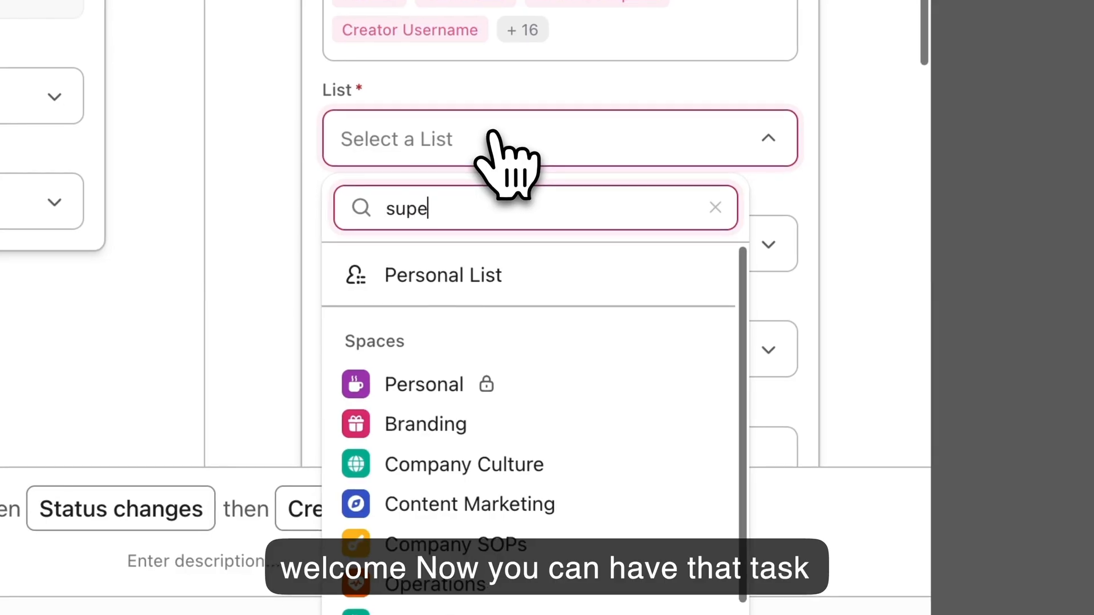
text(r)
click(577, 414)
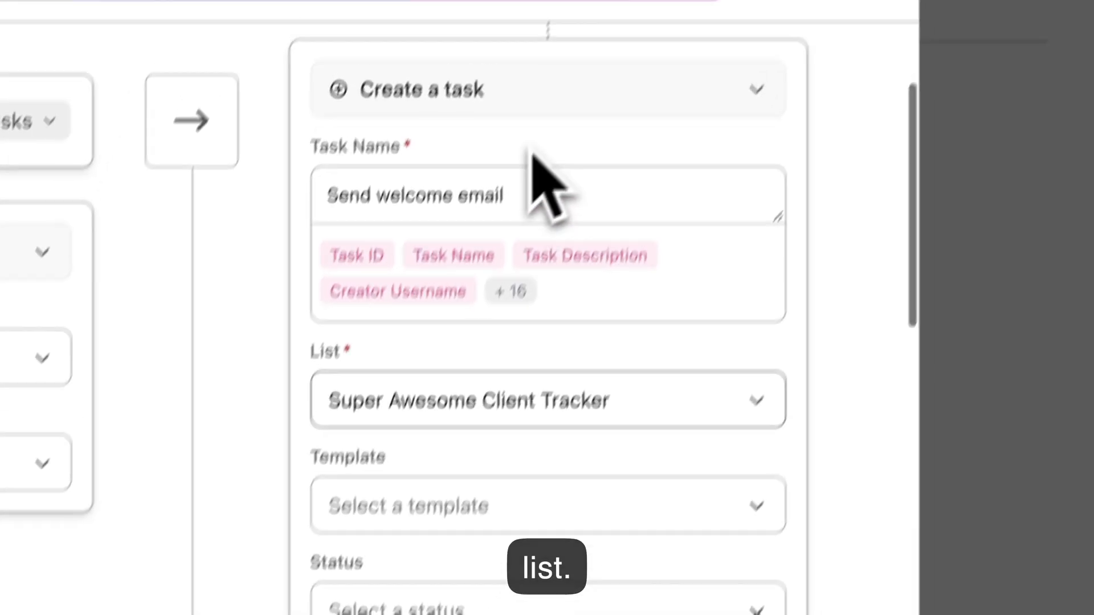
- Switch the action to Create a subtask with the task that triggered this action as parent
click(484, 226)
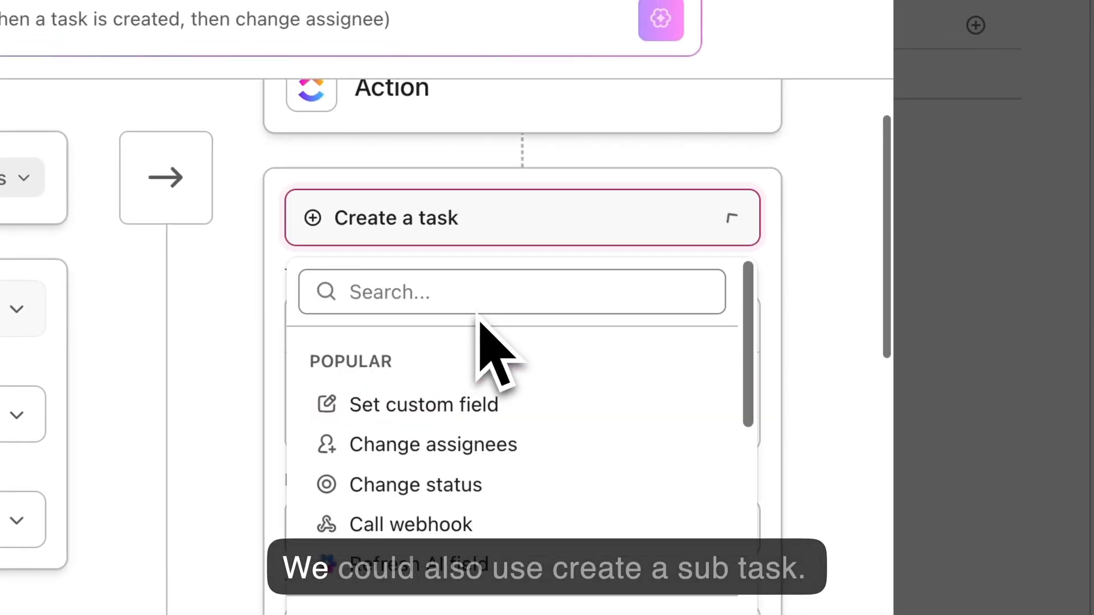
click(456, 442)
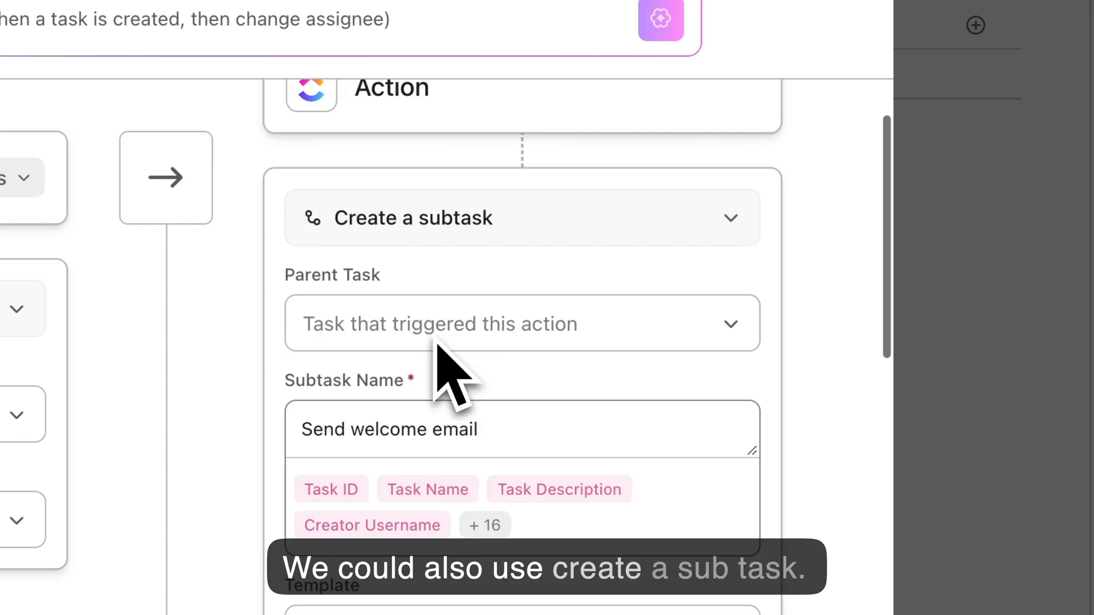
click(614, 322)
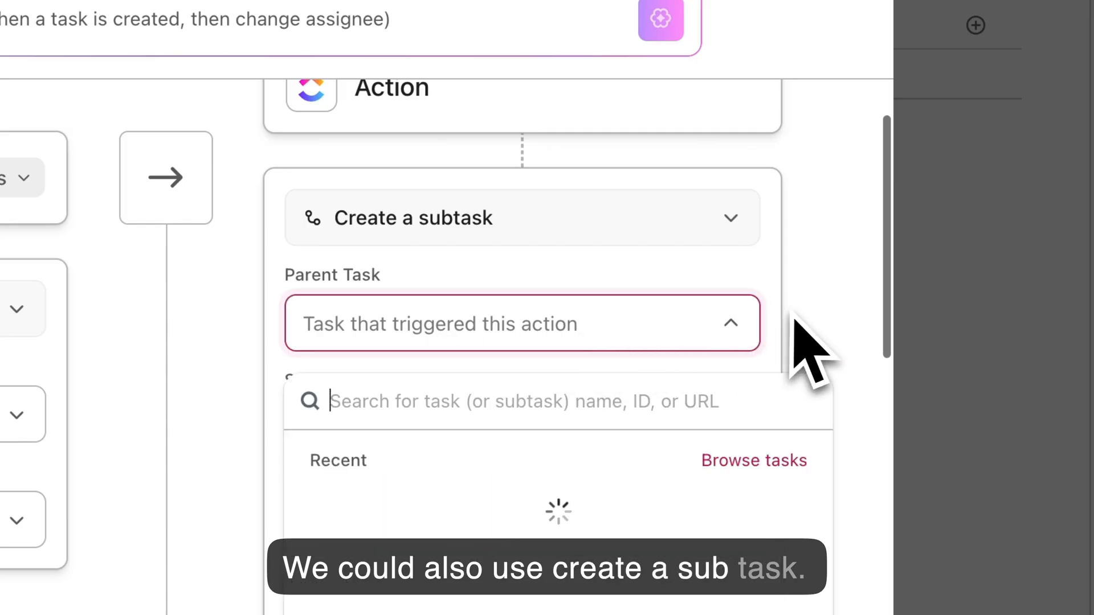
click(341, 318)
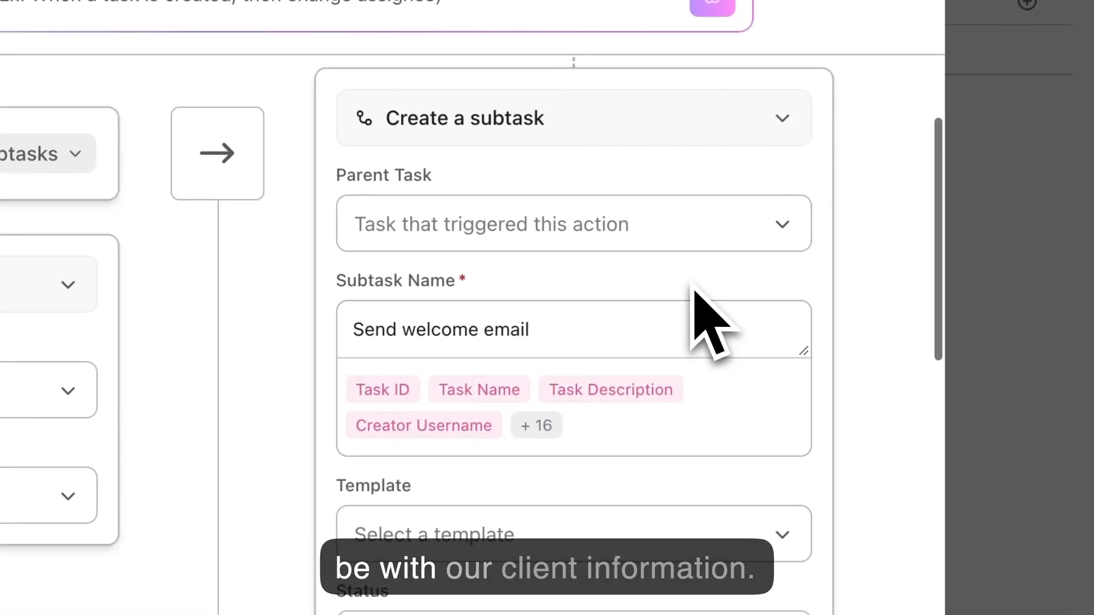
scroll(690, 284, down, 1)
click(692, 285)
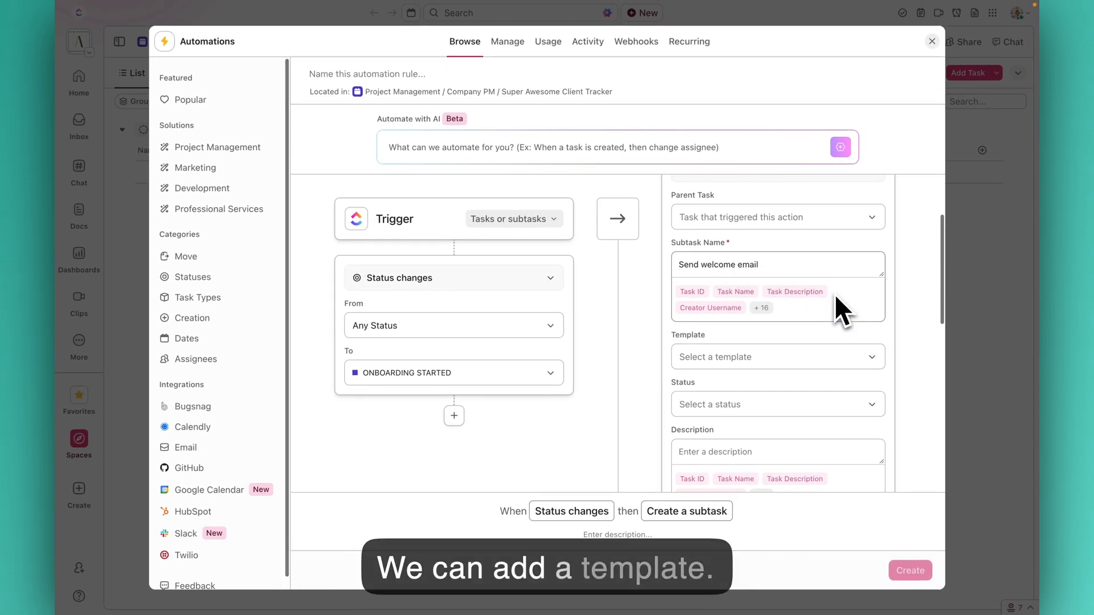
- Set the subtask description to "Use the standard email template to complete this task."
scroll(720, 278, down, 2)
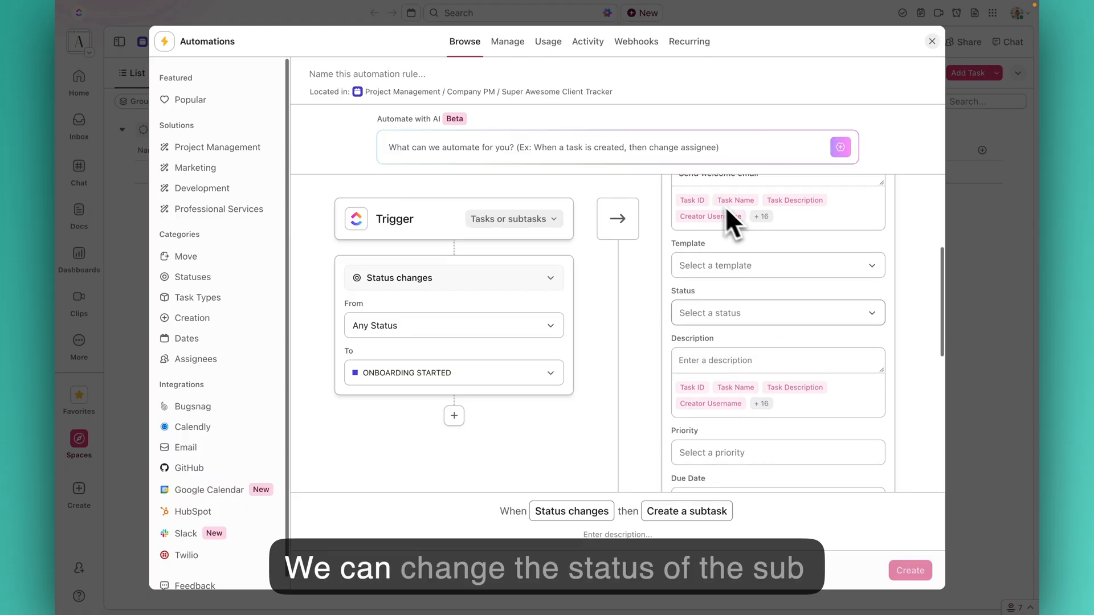
scroll(727, 209, down, 2)
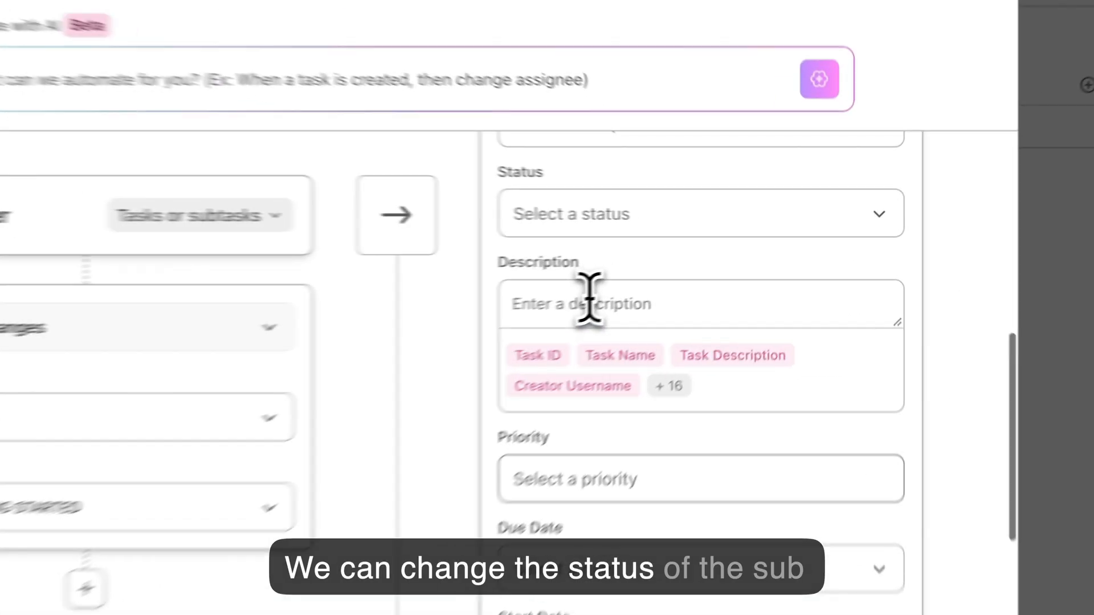
click(719, 266)
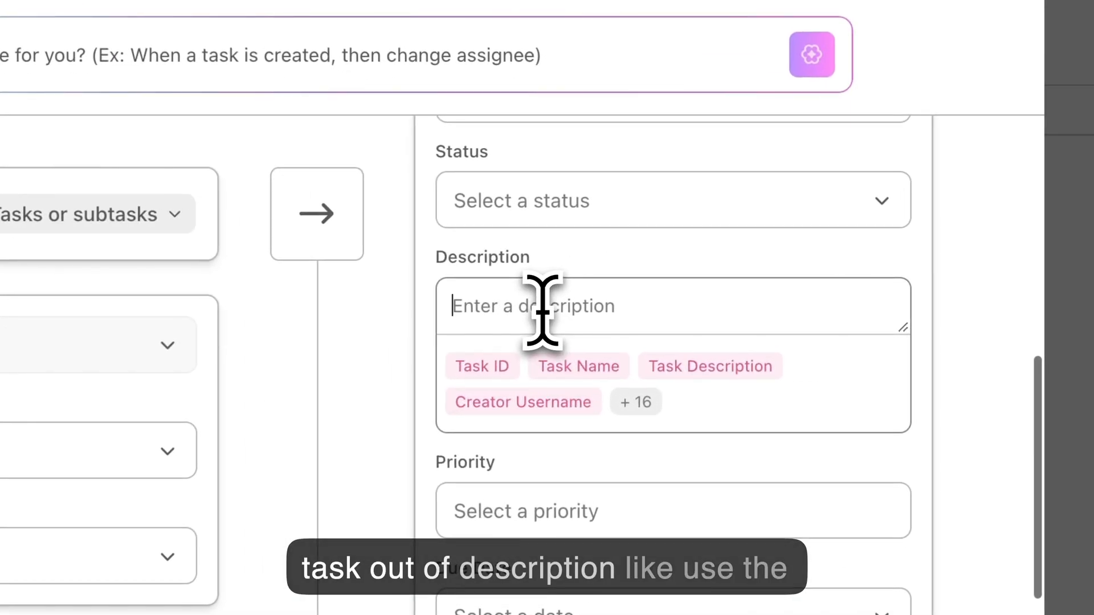
text(Use the stand)
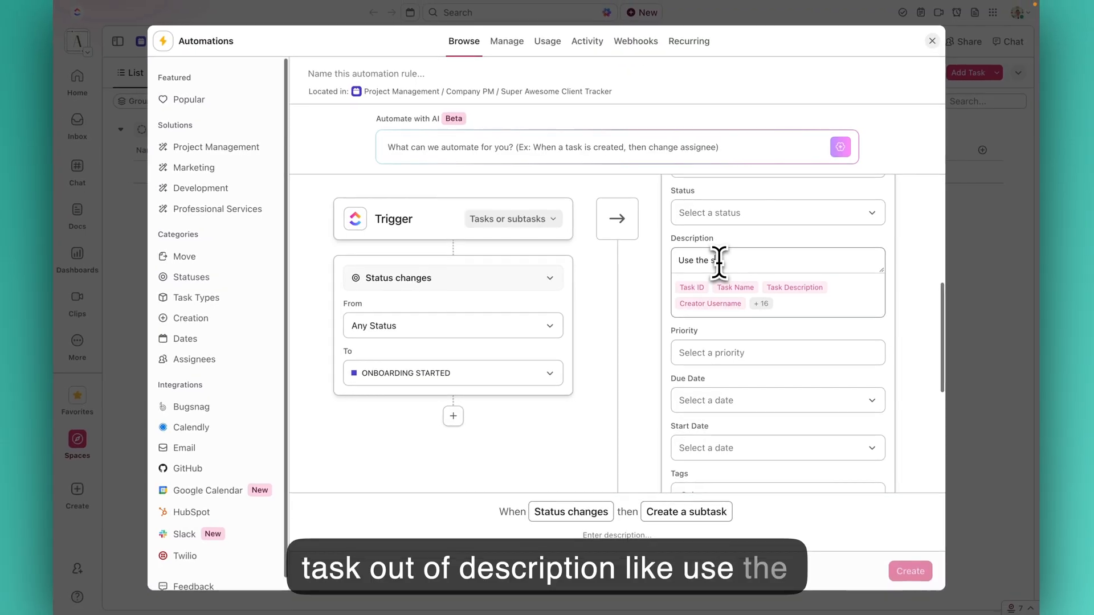
text(ard email template to complete th)
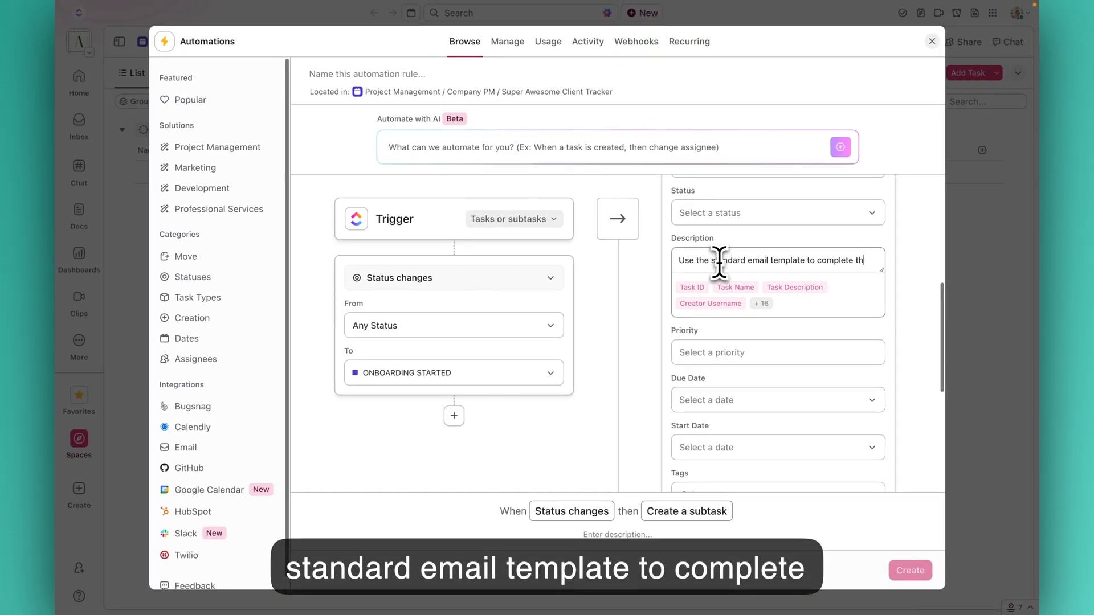
text(is task.)
- Change the second action step from Add relationship to Add a comment
scroll(764, 353, down, 3)
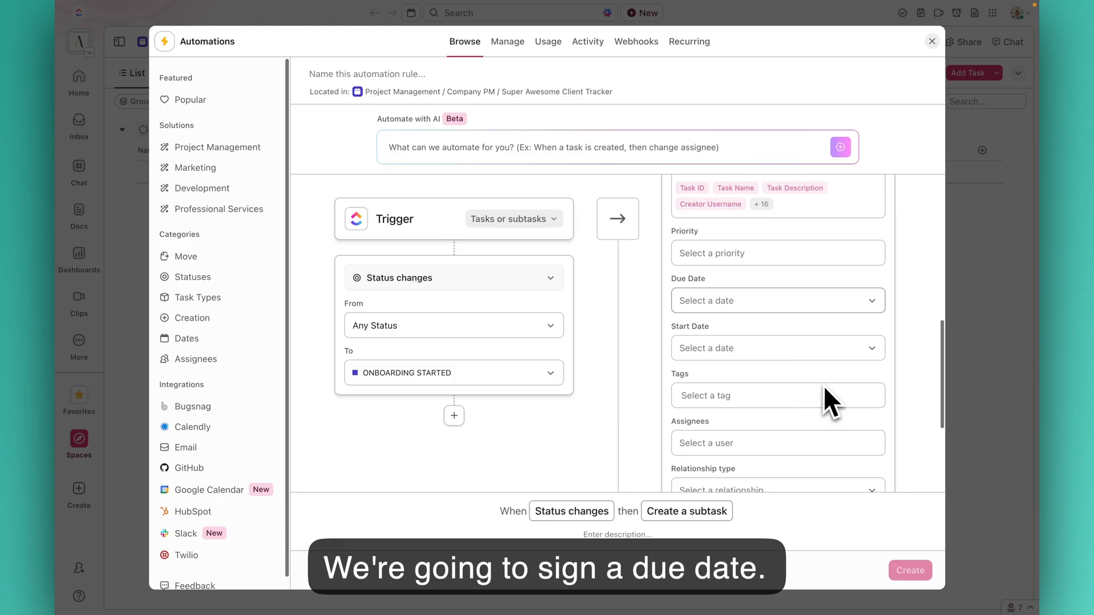
scroll(712, 336, down, 4)
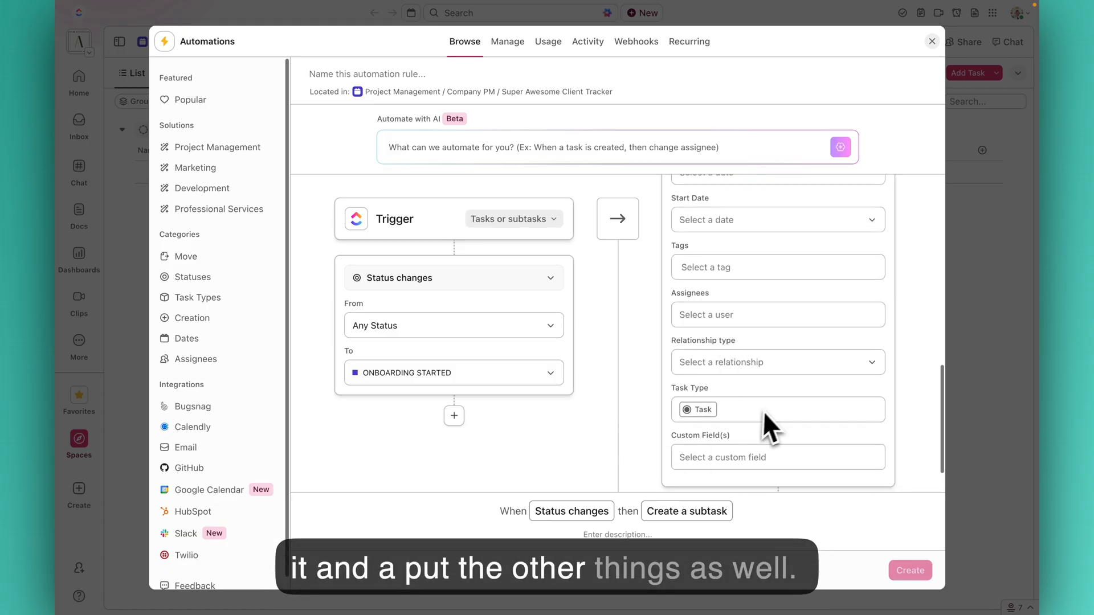
scroll(770, 408, down, 1)
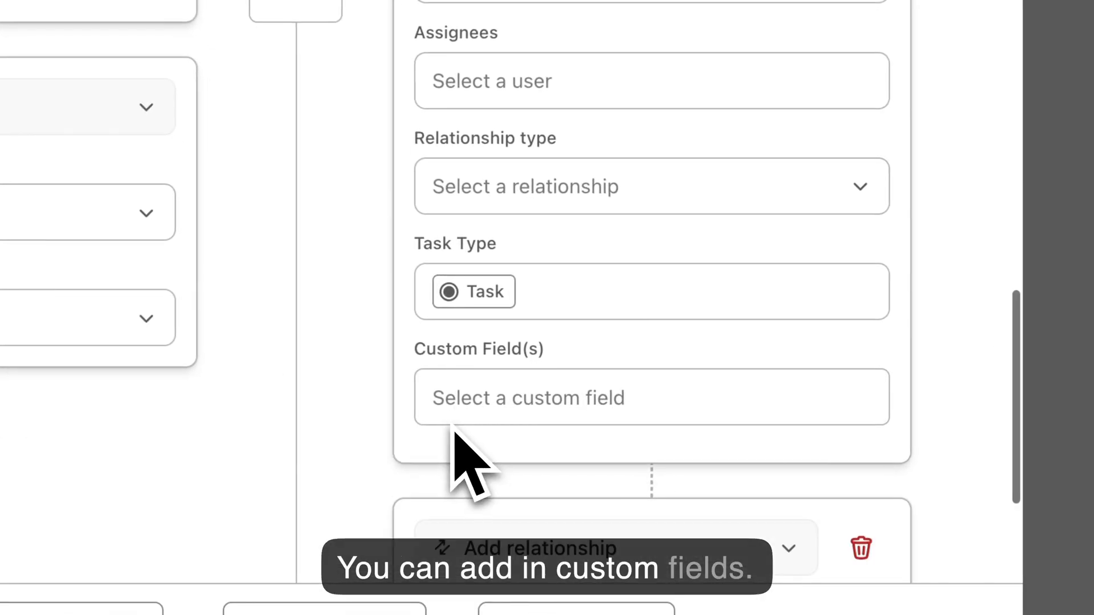
scroll(454, 427, down, 3)
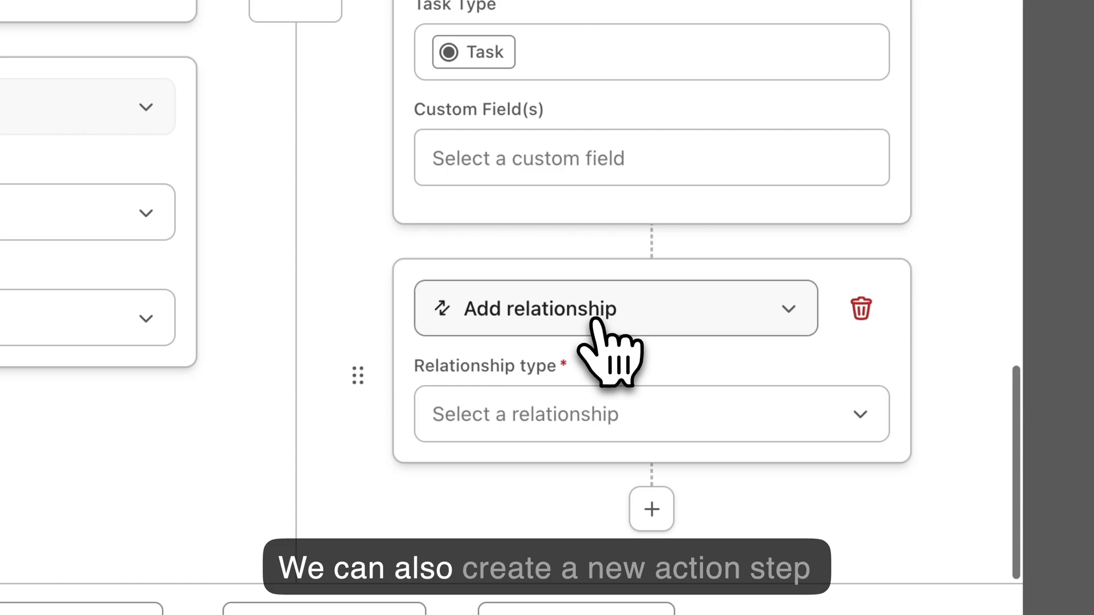
click(597, 322)
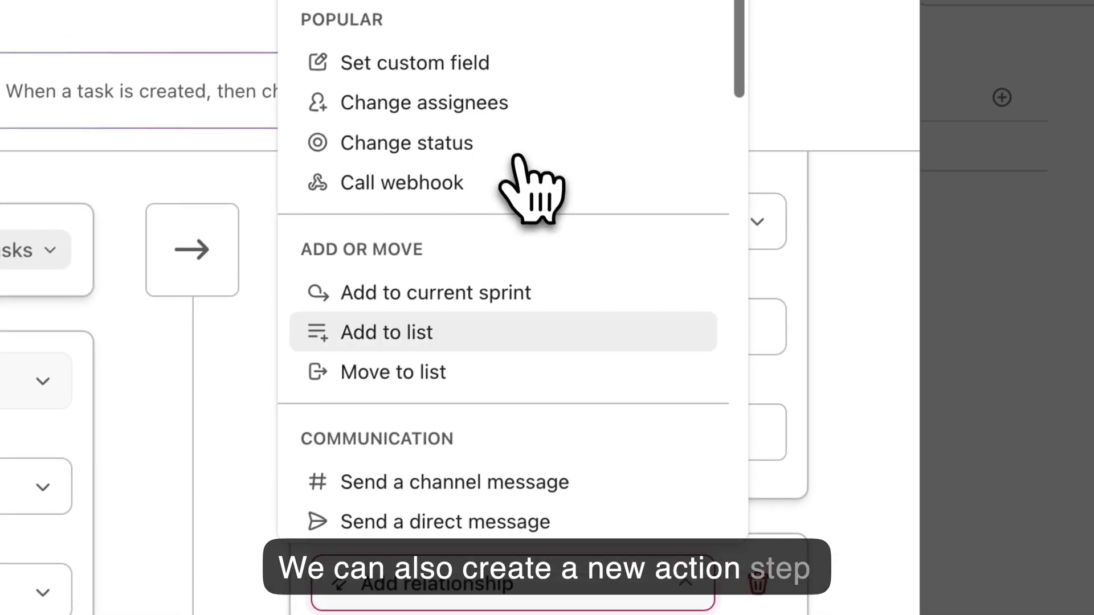
scroll(517, 164, down, 7)
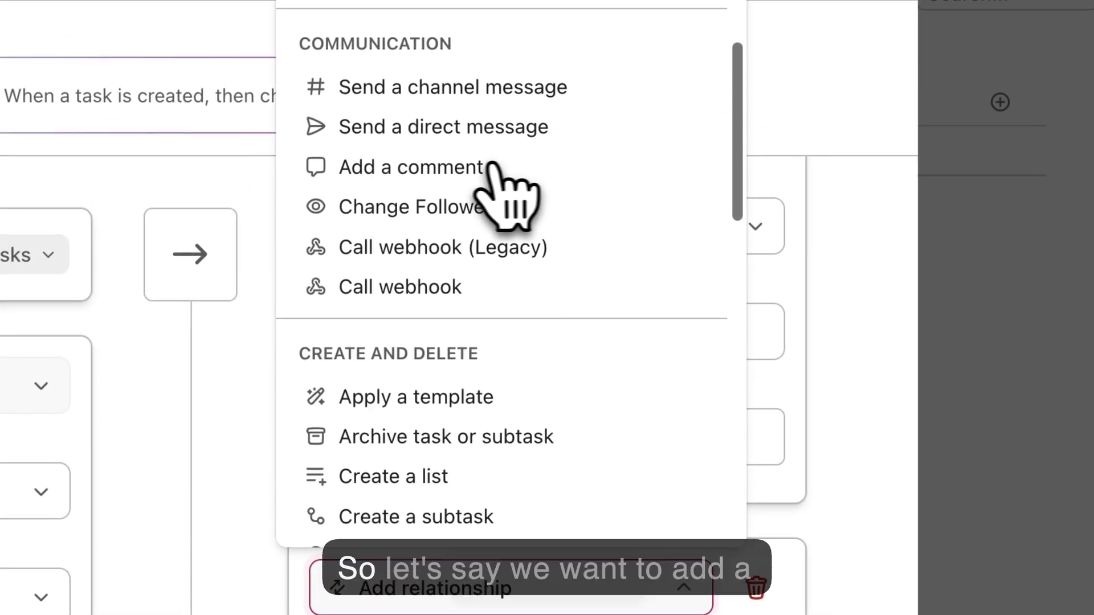
click(502, 165)
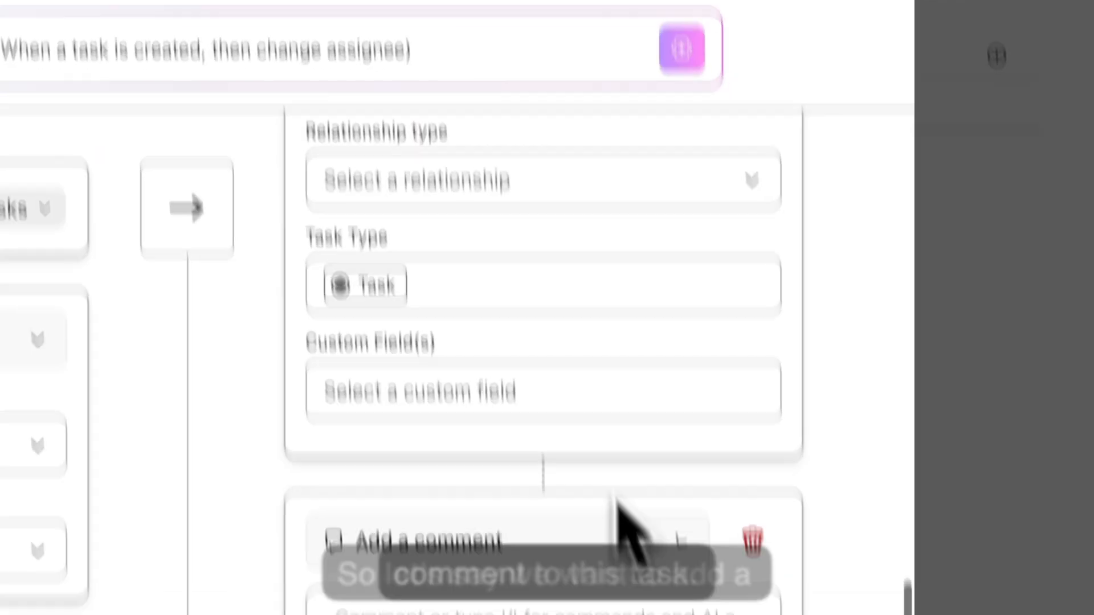
- Write the comment "Thank you for getting this done!" and open the comment step's action type menu
scroll(557, 331, down, 2)
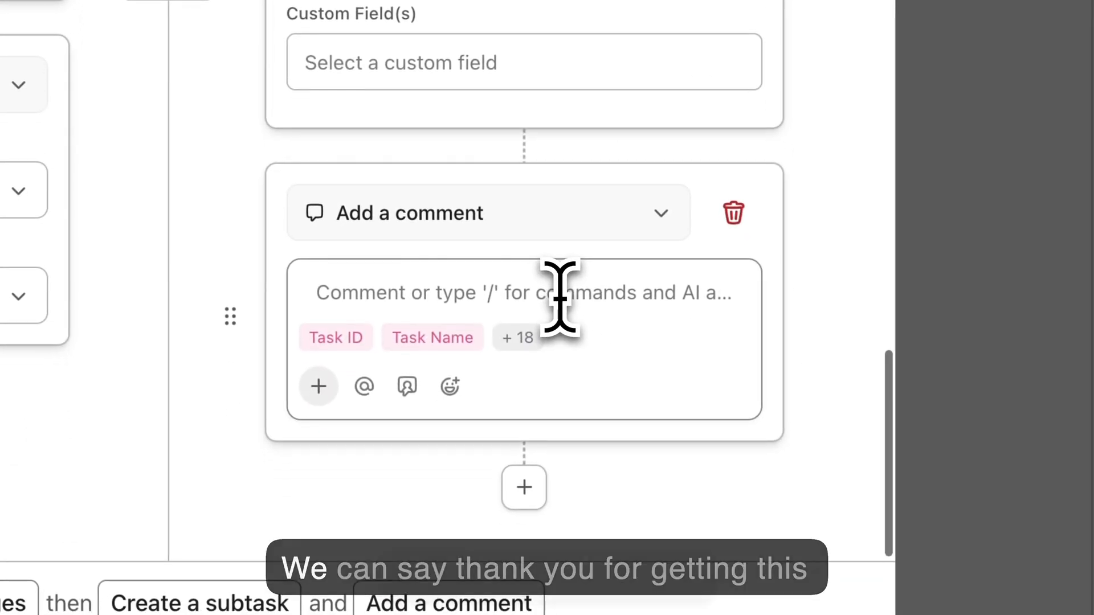
text(Thank you for ge)
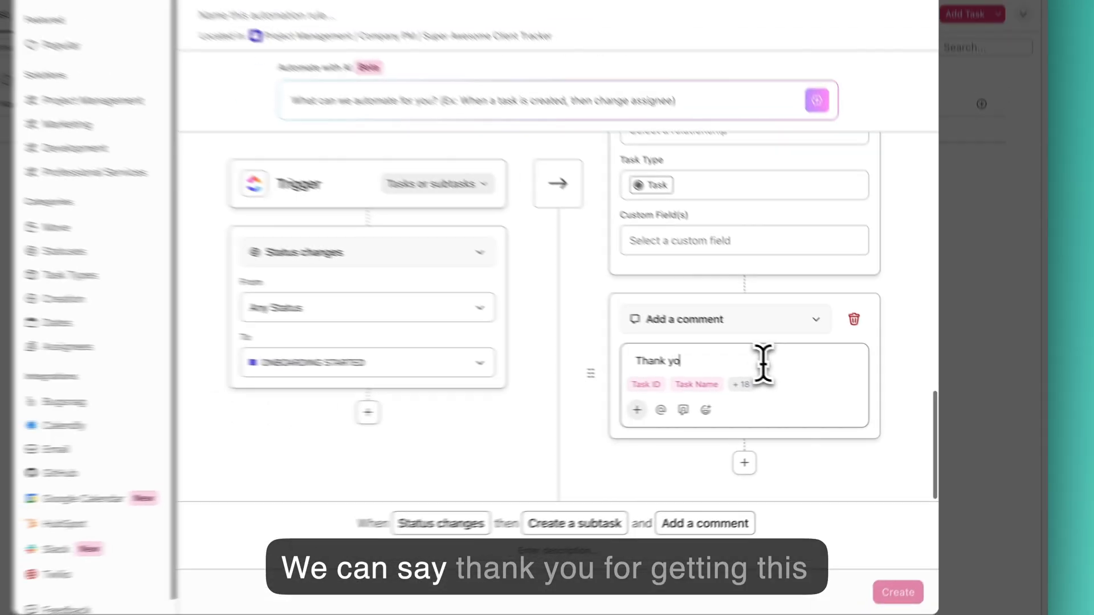
text(ttin)
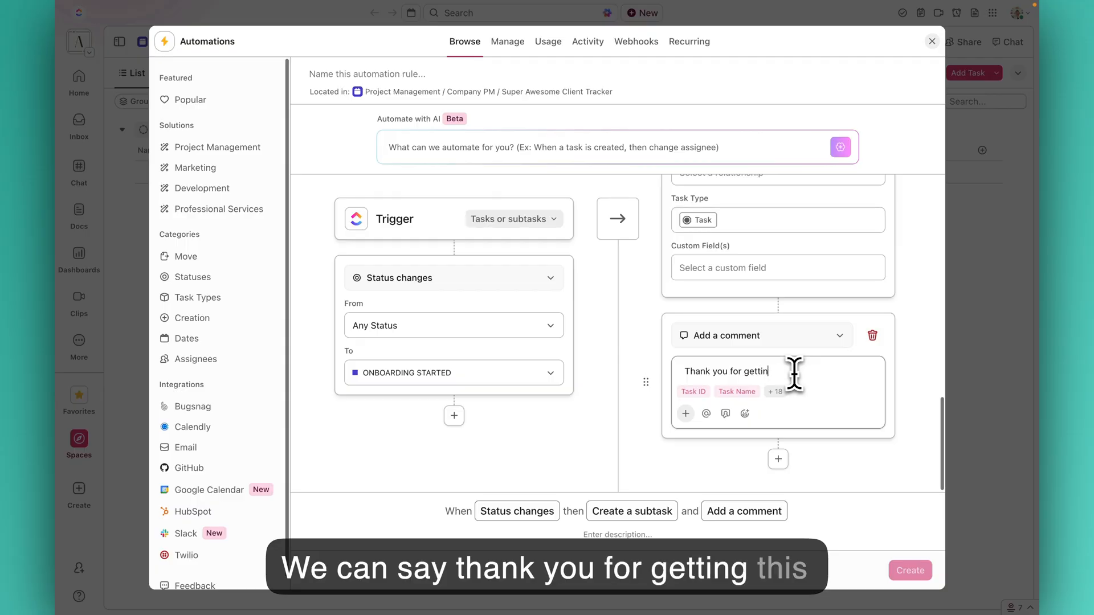
text(g this done!)
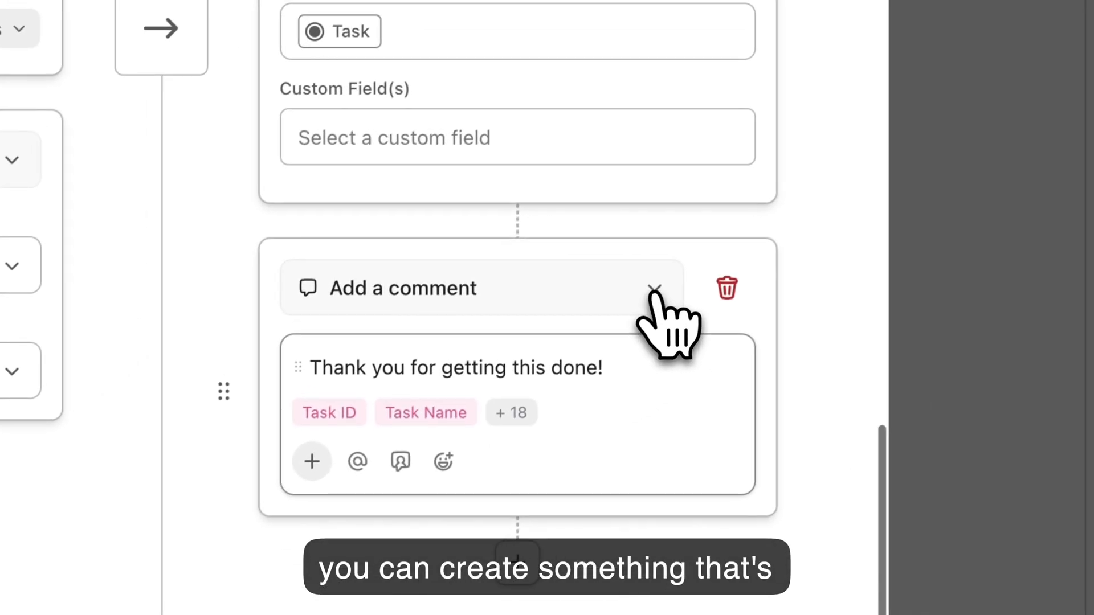
click(654, 290)
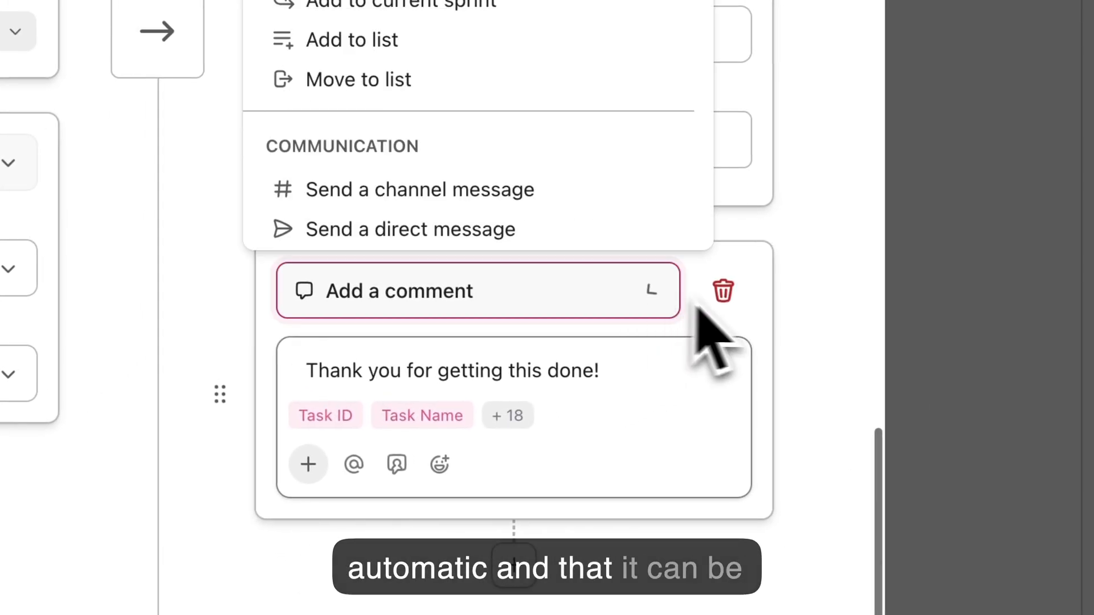
- Add a new task named "Super Awesome Client" to the NEW CLIENT group of the list
click(736, 303)
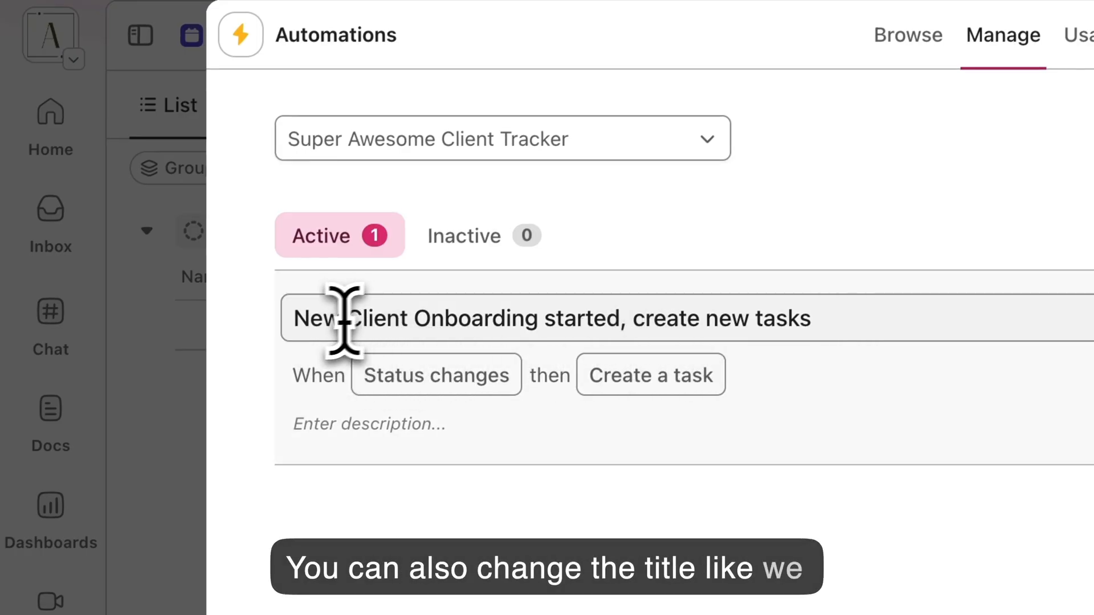
click(315, 328)
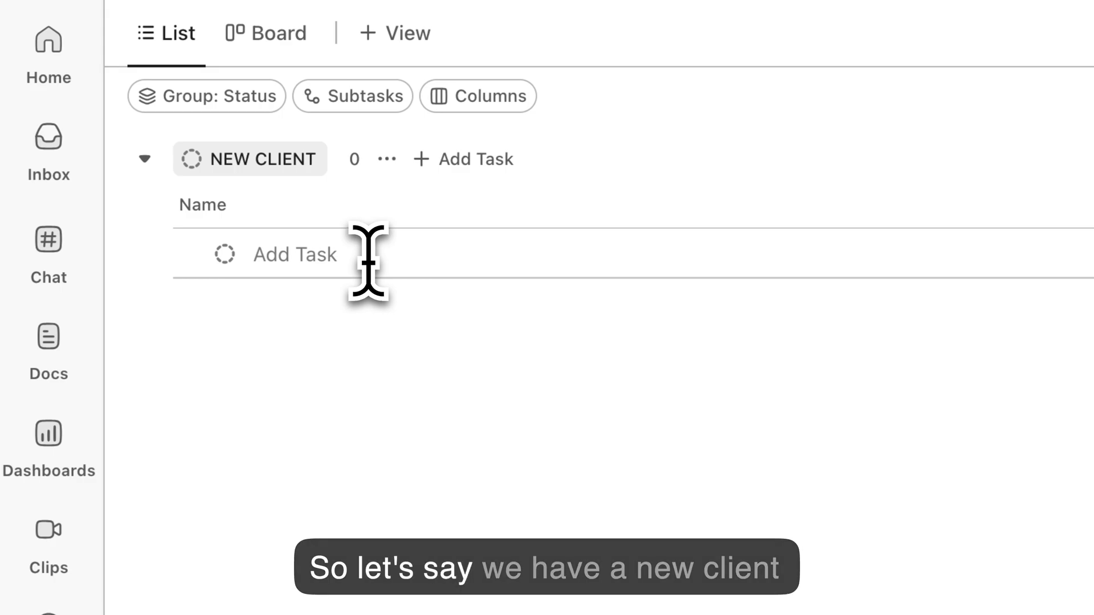
text(Super Awe)
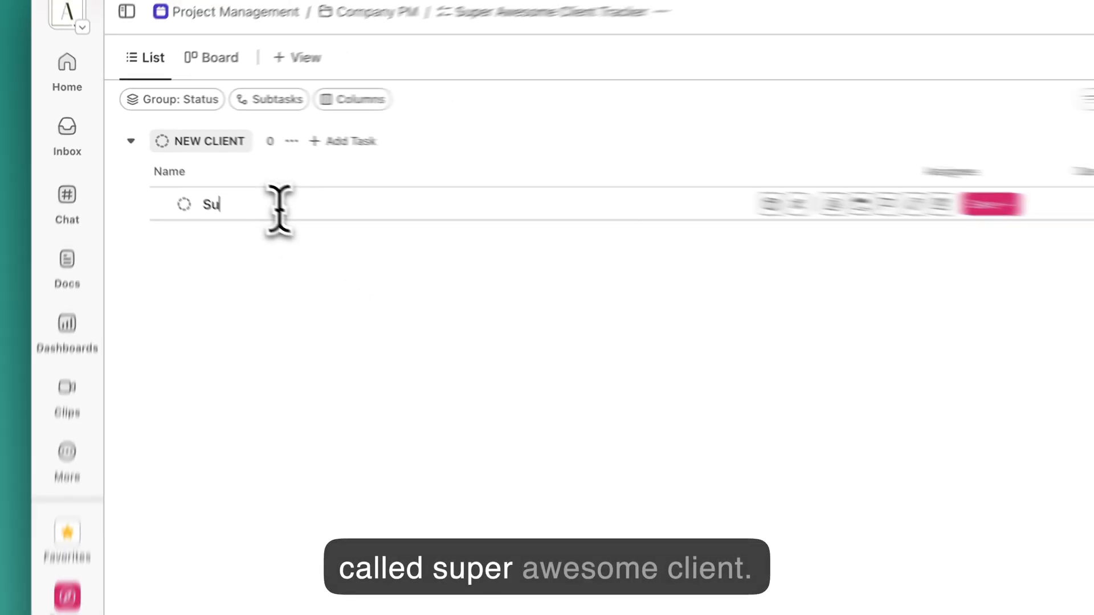
text(some Client)
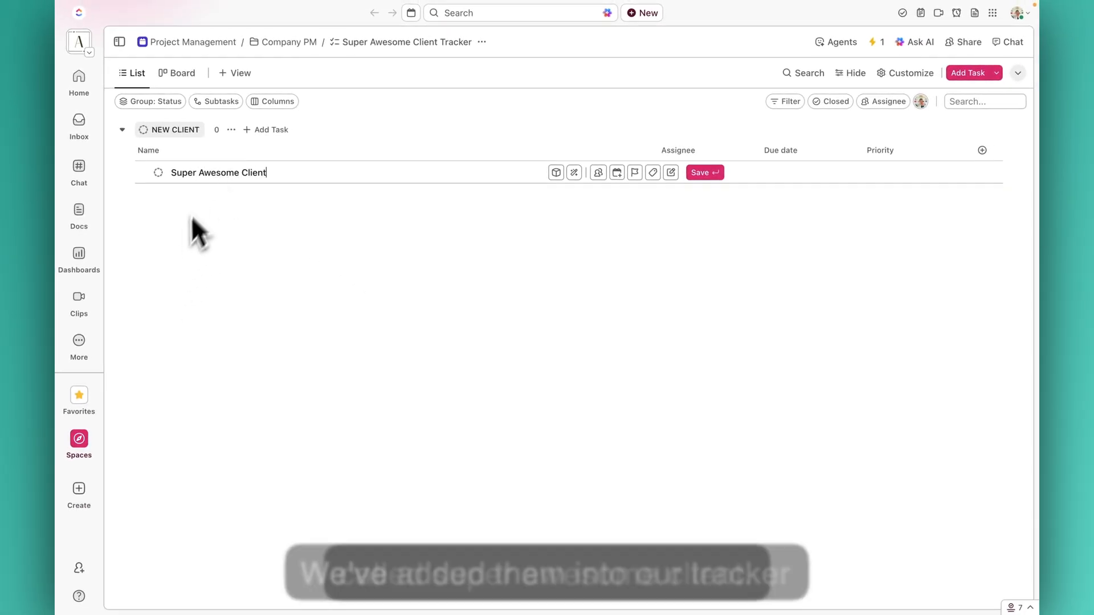
key(Return)
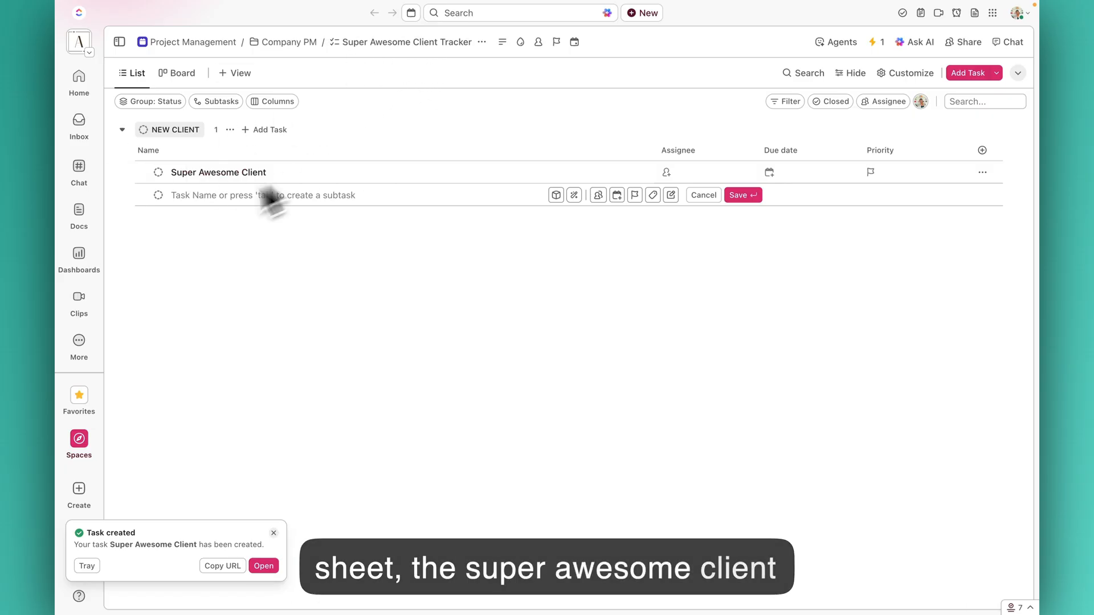
- Change the Super Awesome Client task's status to ONBOARDING STARTED to trigger the automation
click(158, 172)
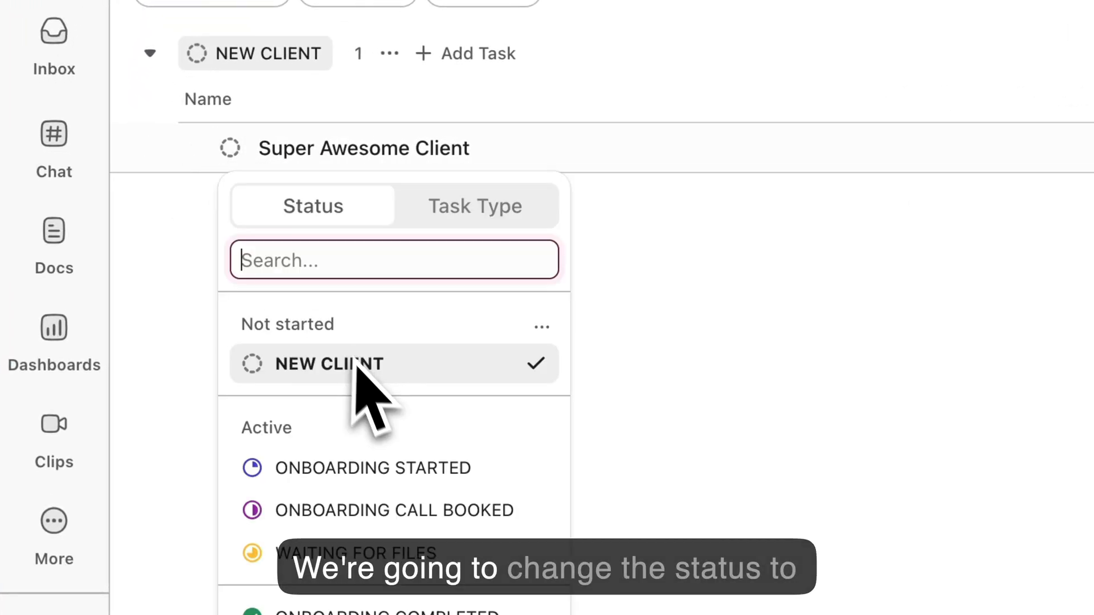
click(342, 469)
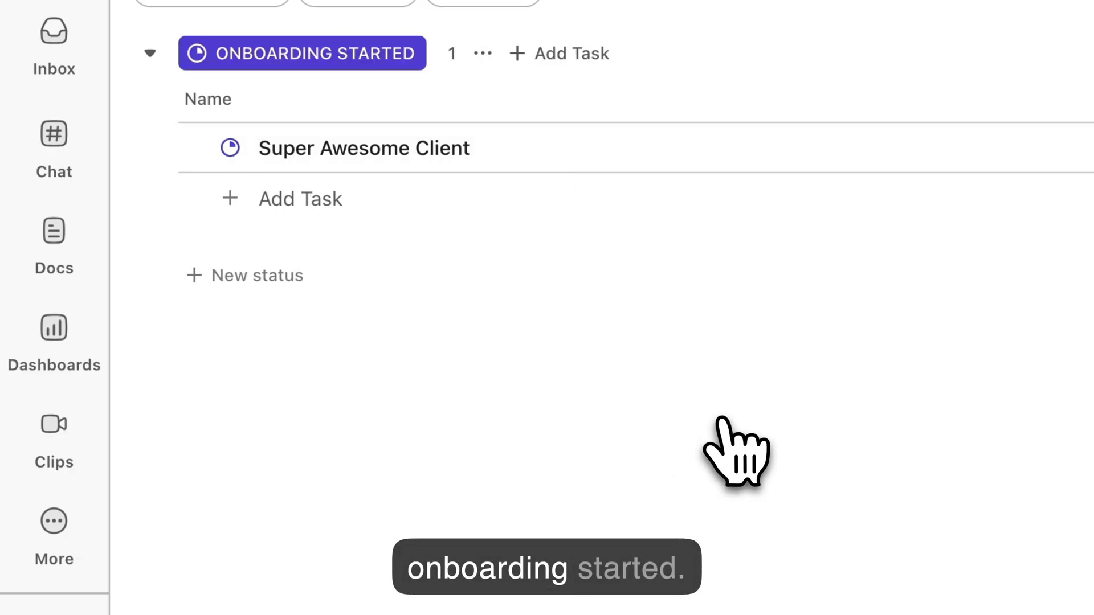